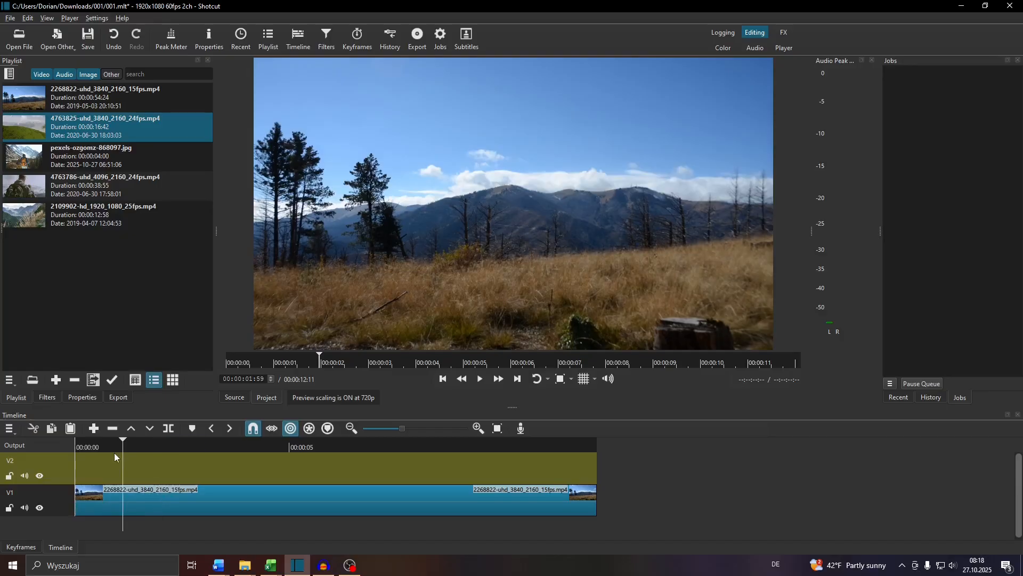
mouse_move(123, 501)
left_mouse_down()
mouse_move(157, 501)
mouse_move(123, 496)
left_mouse_up()
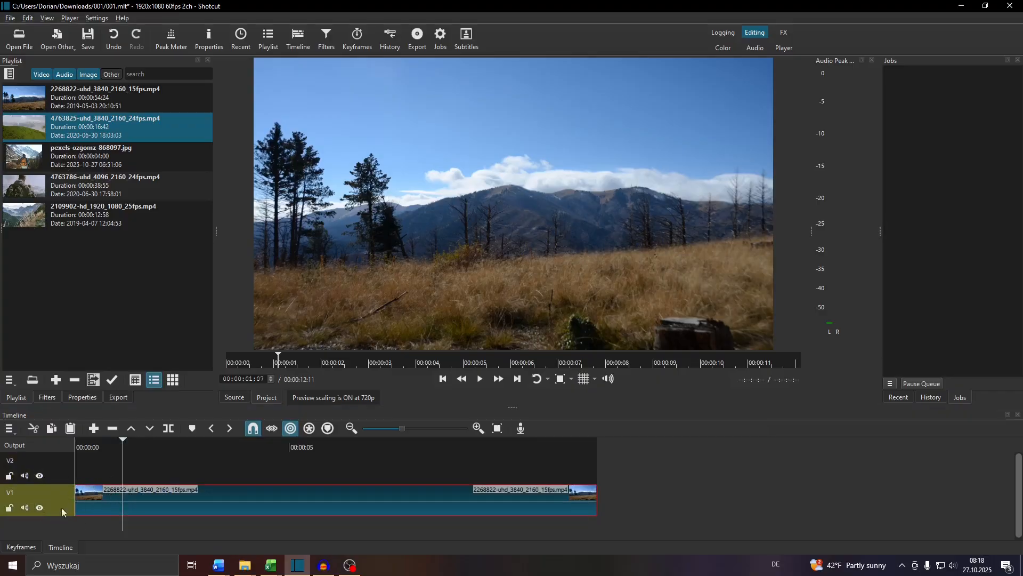
mouse_move(158, 510)
left_mouse_down()
mouse_move(182, 504)
mouse_move(153, 504)
left_mouse_up()
left_click(8, 429)
mouse_move(20, 448)
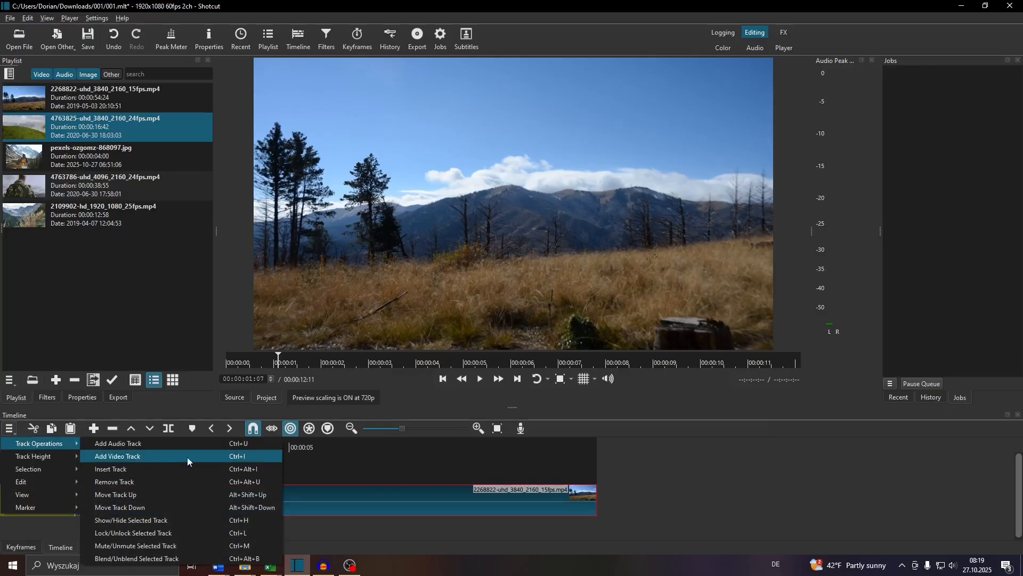
left_click(242, 457)
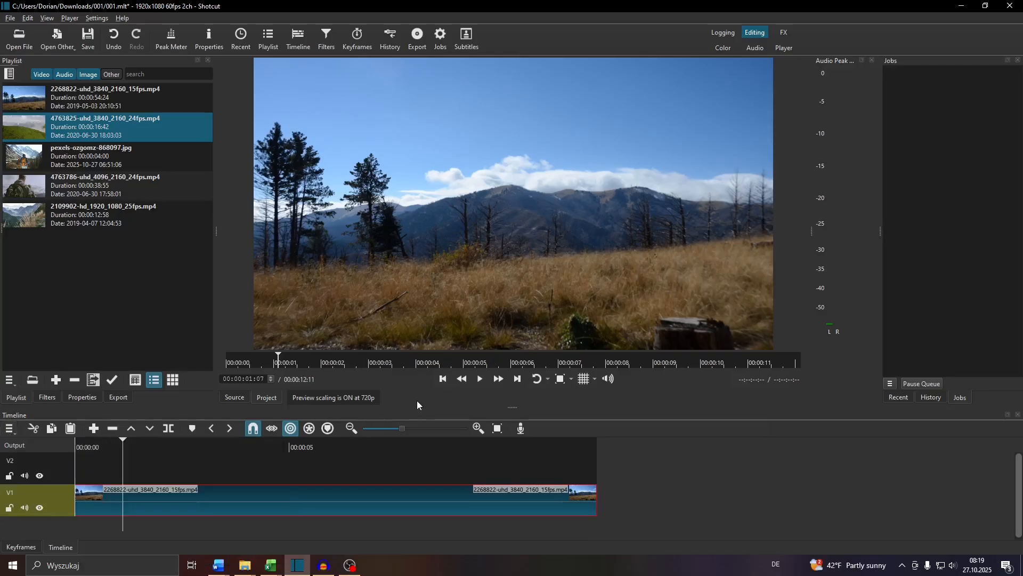
Step: Place 4763825-uhd_3840_2160_24fps.mp4 at the start of track V2 and trim its end to match the V1 clip
left_click(71, 476)
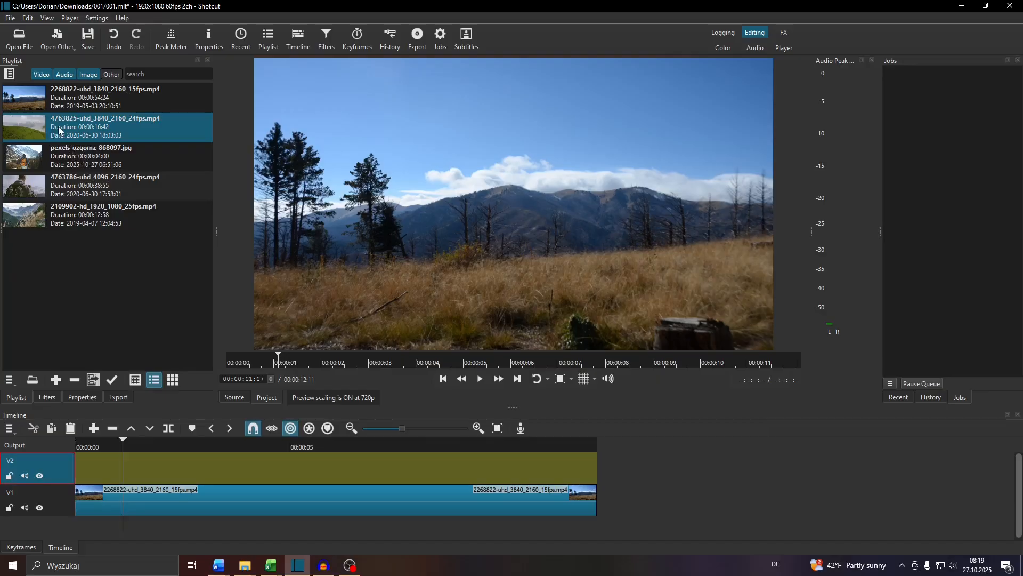
left_click_drag(58, 126, 73, 462)
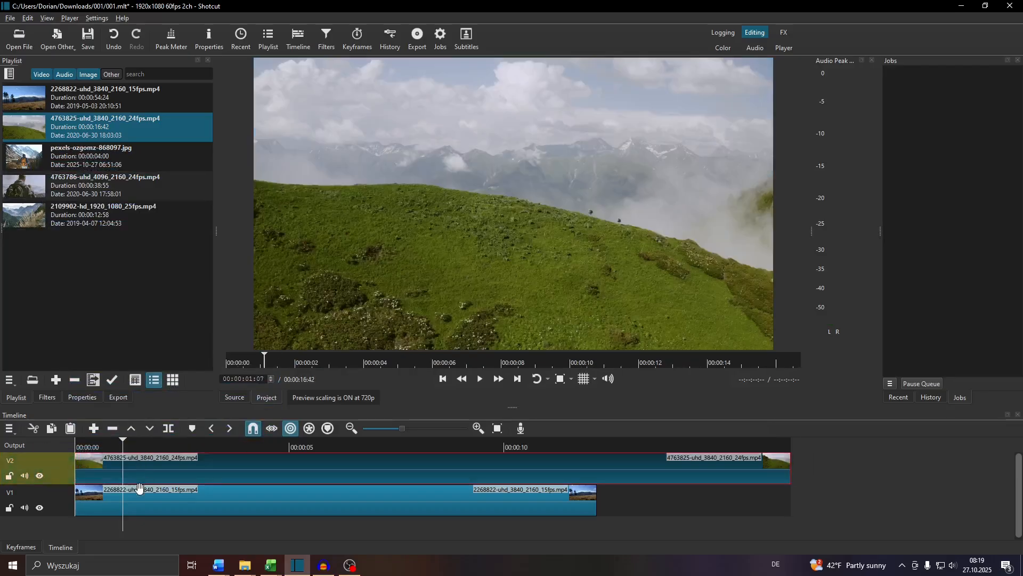
left_click_drag(787, 473, 597, 479)
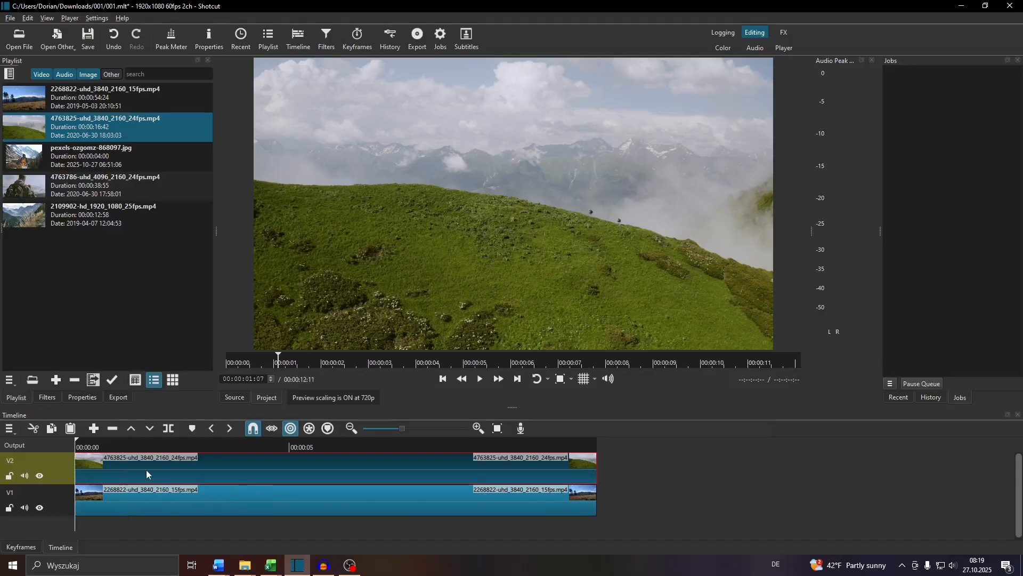
Step: Move the playhead to the start of the timeline and add a Size, Position & Rotate filter to the V2 clip
key("Home")
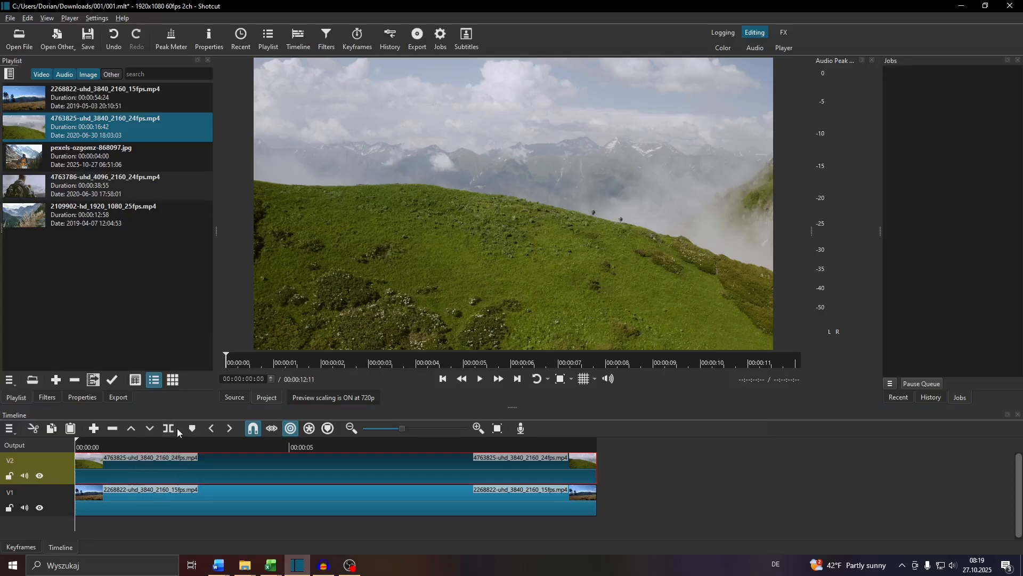
left_click(44, 396)
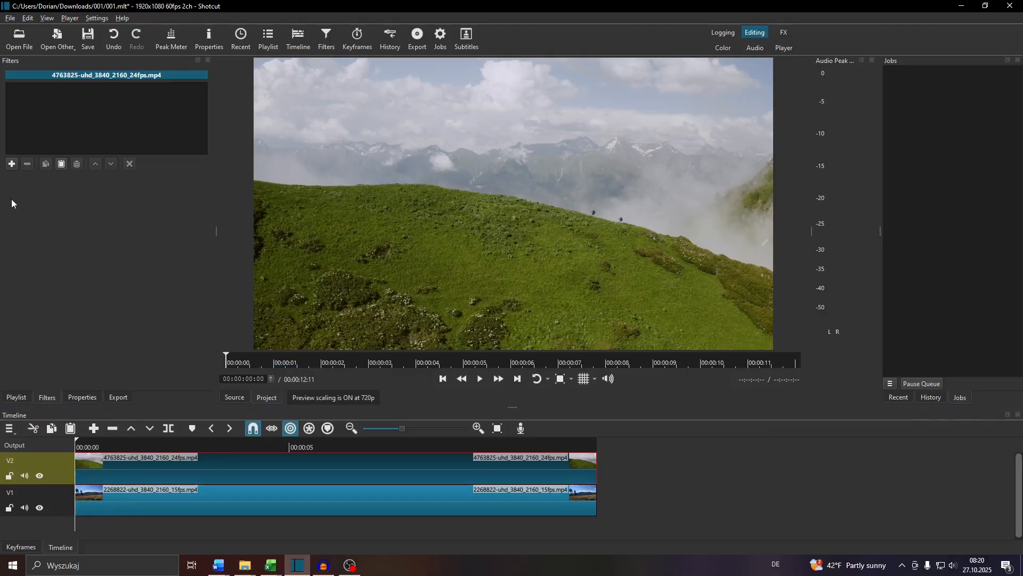
left_click(11, 163)
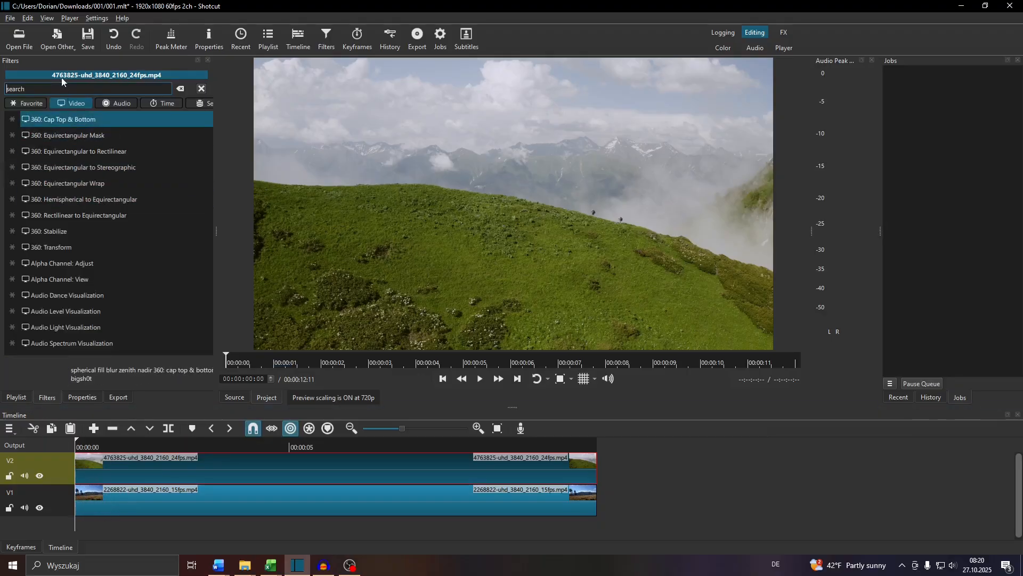
type("siz")
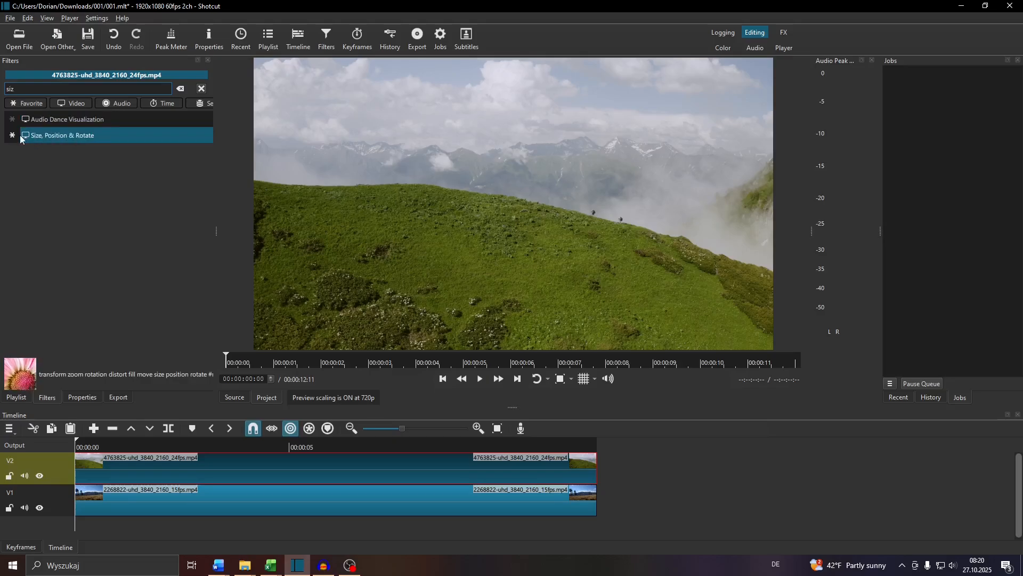
left_click(54, 135)
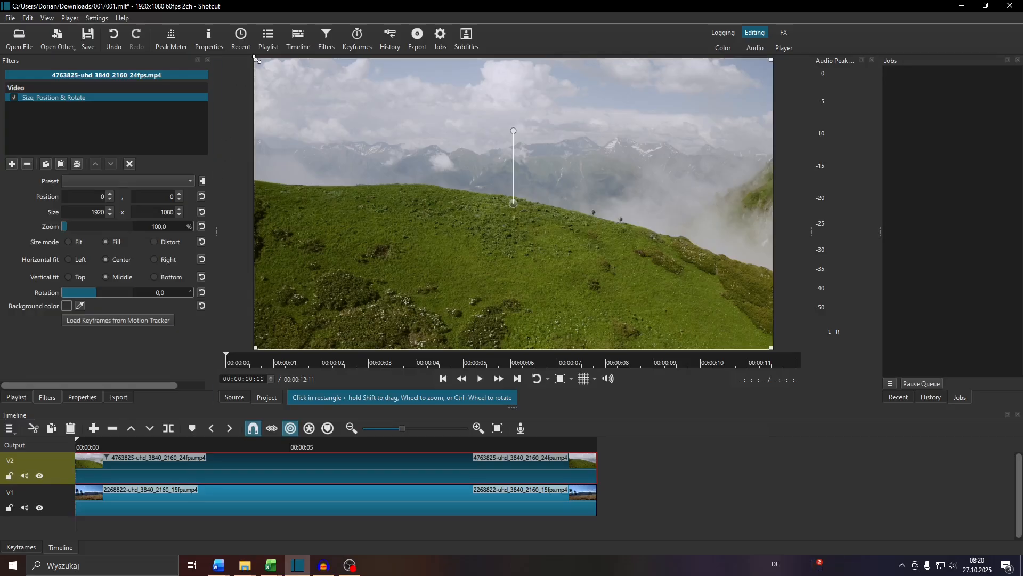
Step: Scale the V2 clip to about 50% (964 x 542) and place it in the left half of the frame at about -1, 288
left_click_drag(268, 67, 529, 216)
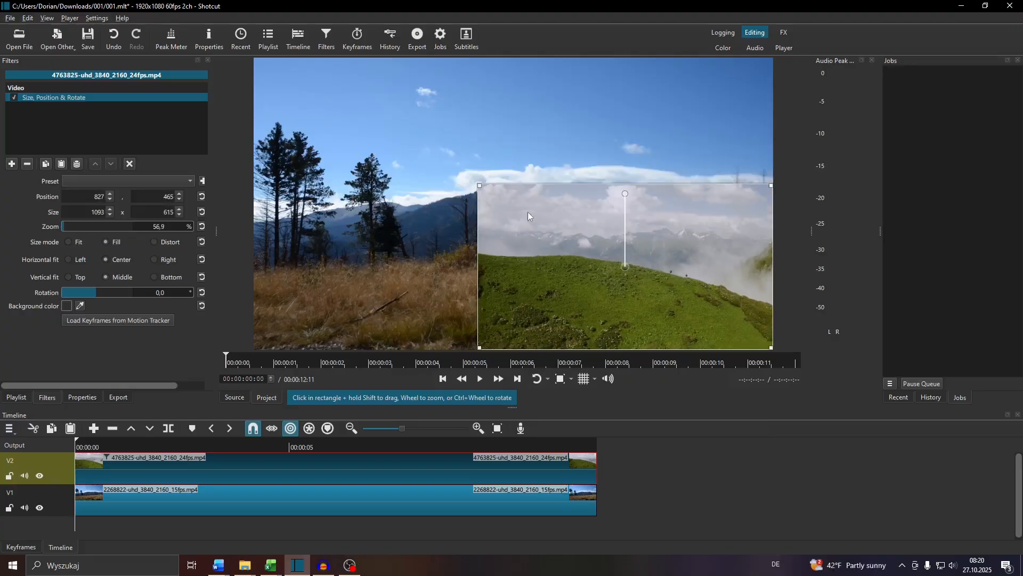
left_click_drag(623, 271, 393, 207)
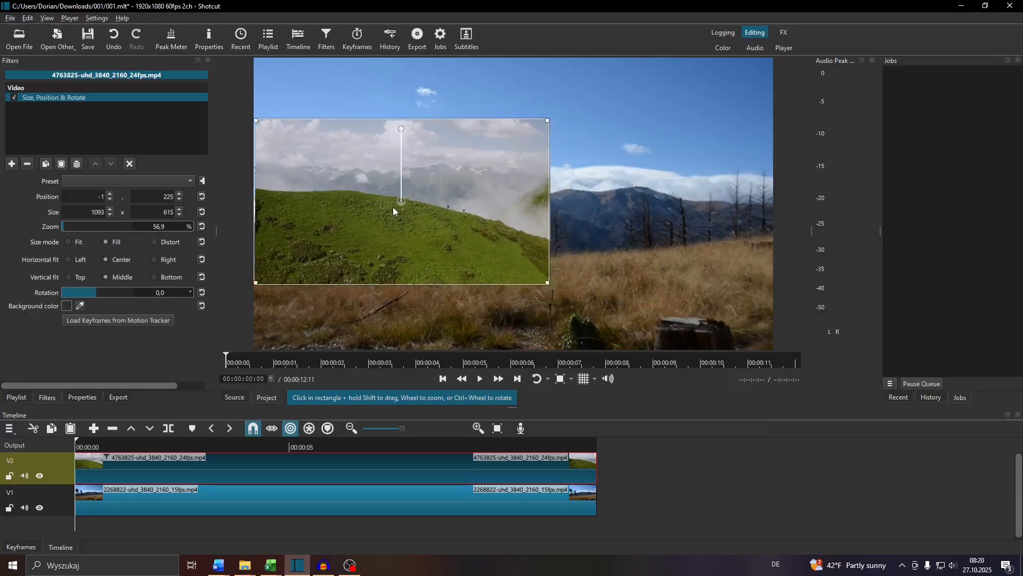
left_click_drag(544, 282, 513, 263)
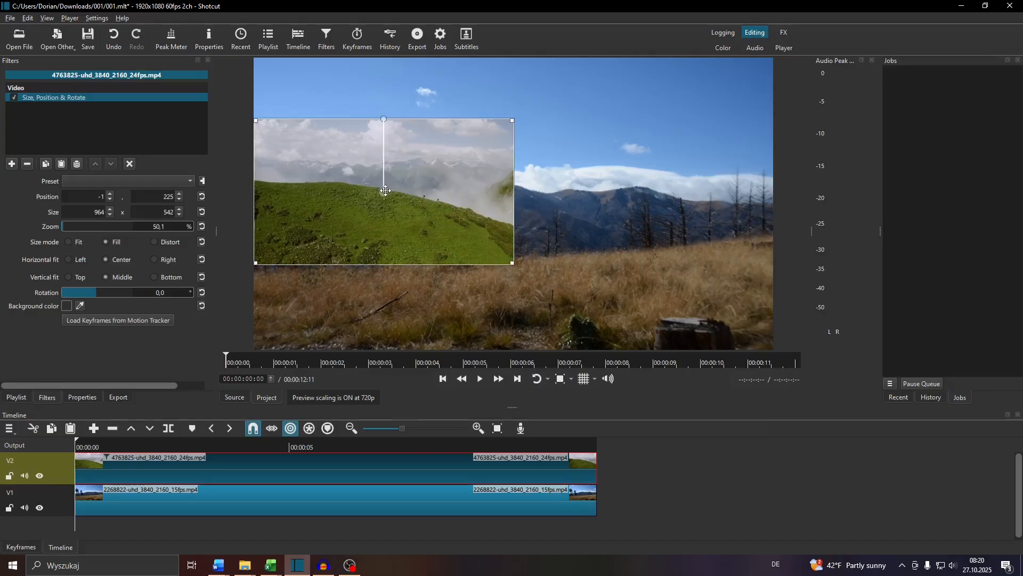
left_click_drag(386, 191, 385, 208)
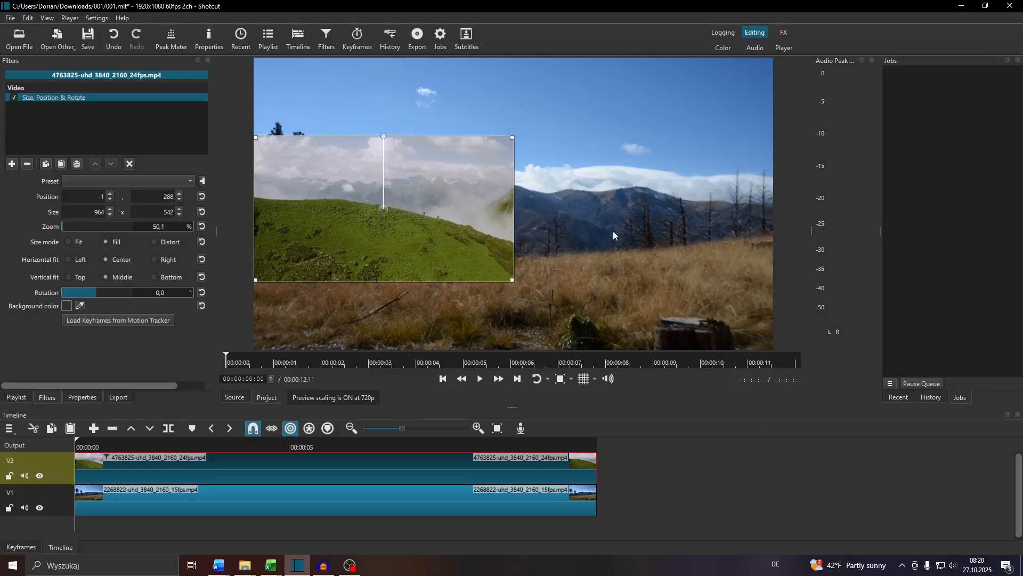
Step: Add a Size, Position & Rotate filter to the 2268822-uhd_3840_2160_15fps.mp4 clip on V1
left_click(313, 495)
left_click(241, 498)
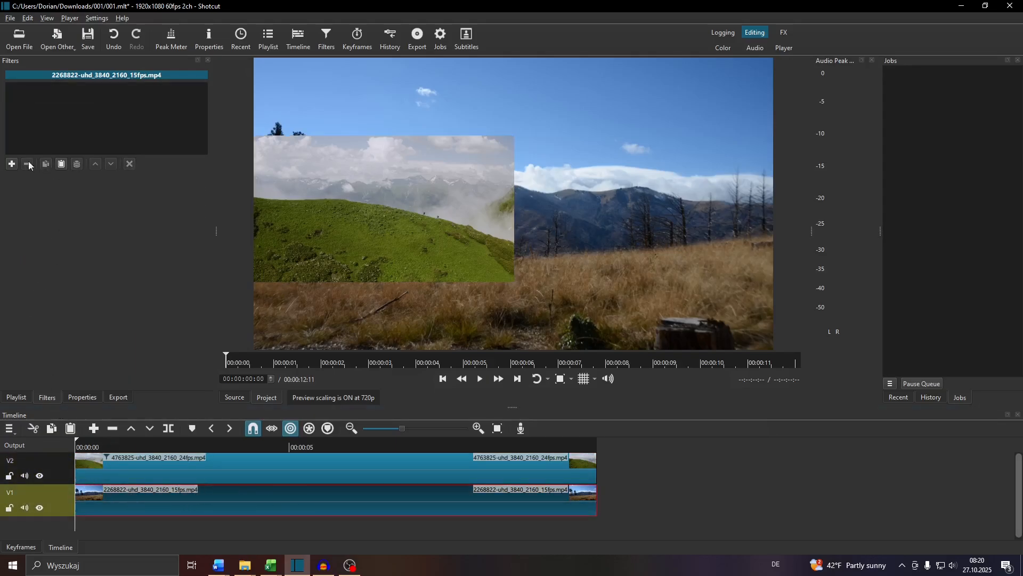
left_click(12, 164)
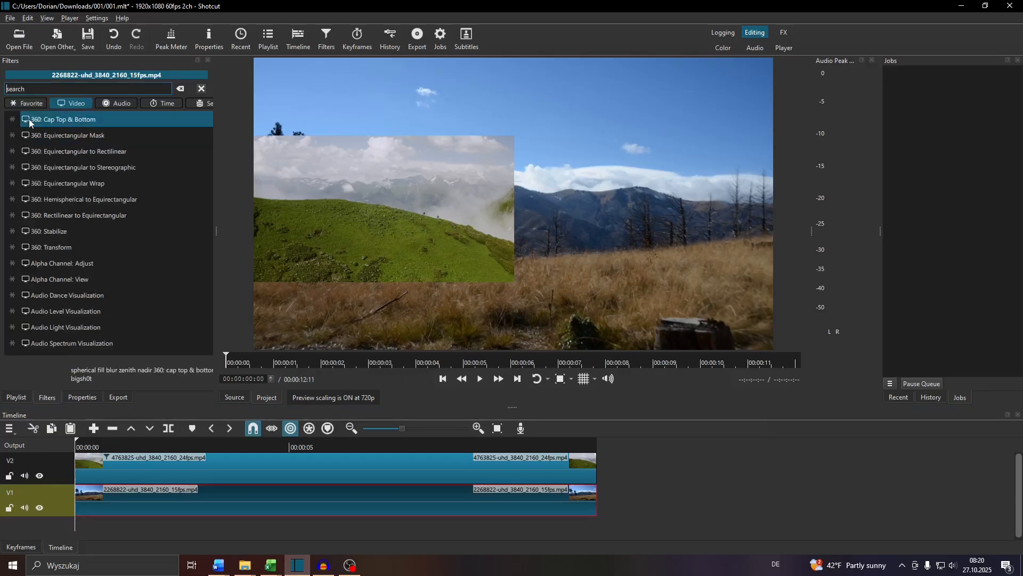
type("size")
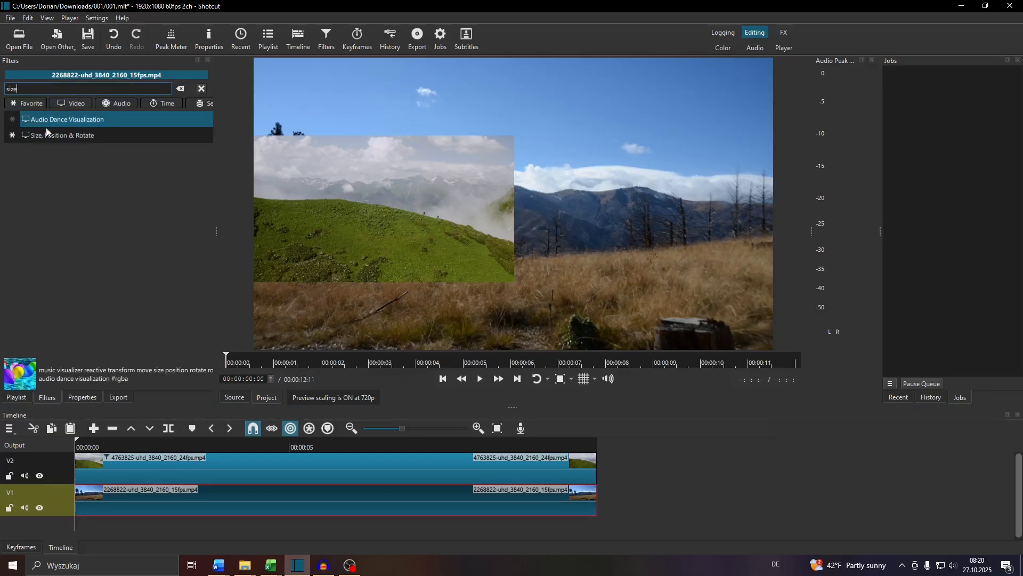
left_click(51, 132)
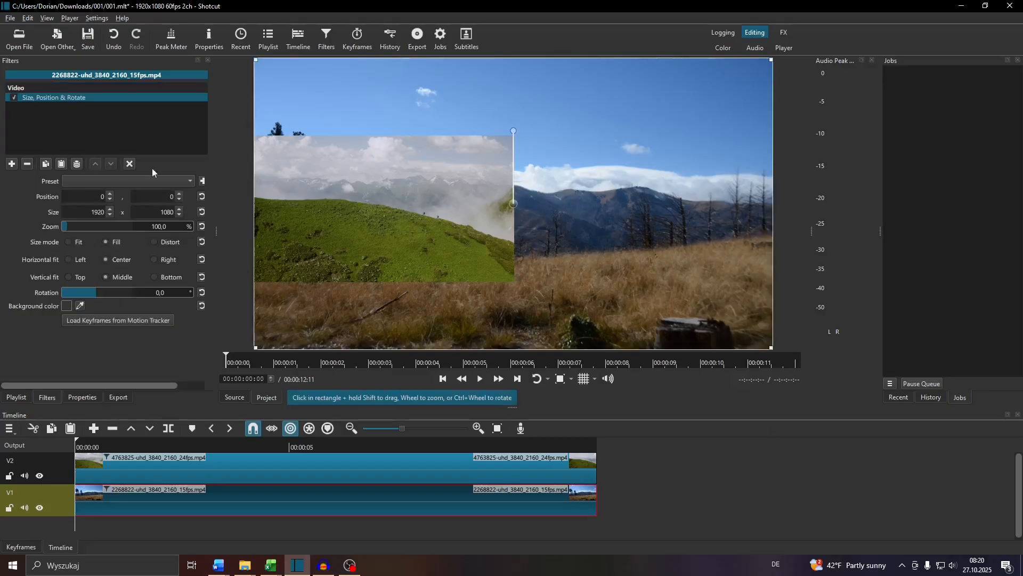
Step: Scale the V1 clip to about 50.5% (971 x 546) and place it beside the V2 clip at about 954, 288
left_click_drag(257, 59, 638, 223)
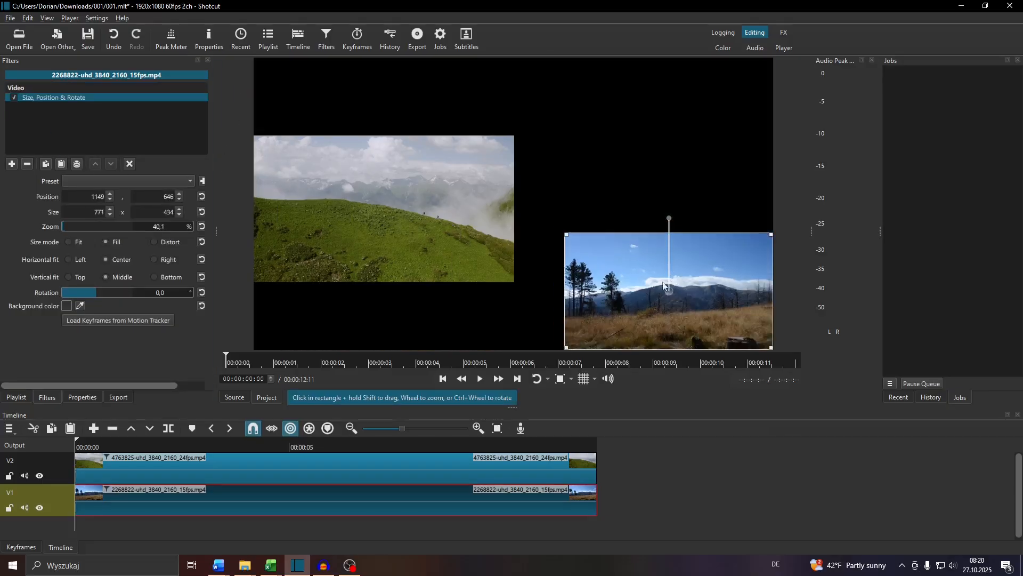
left_click_drag(669, 291, 614, 193)
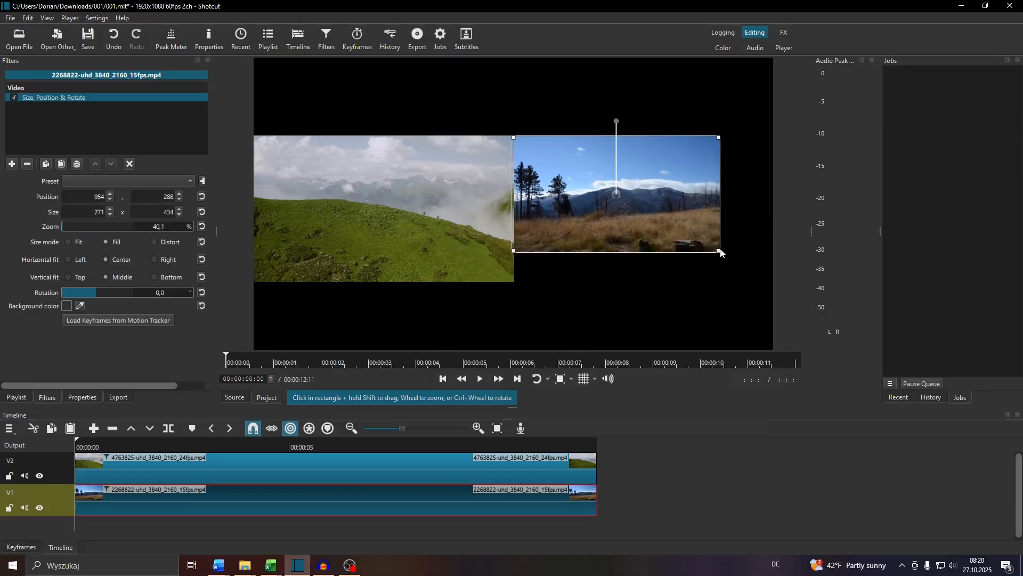
left_click_drag(720, 252, 772, 283)
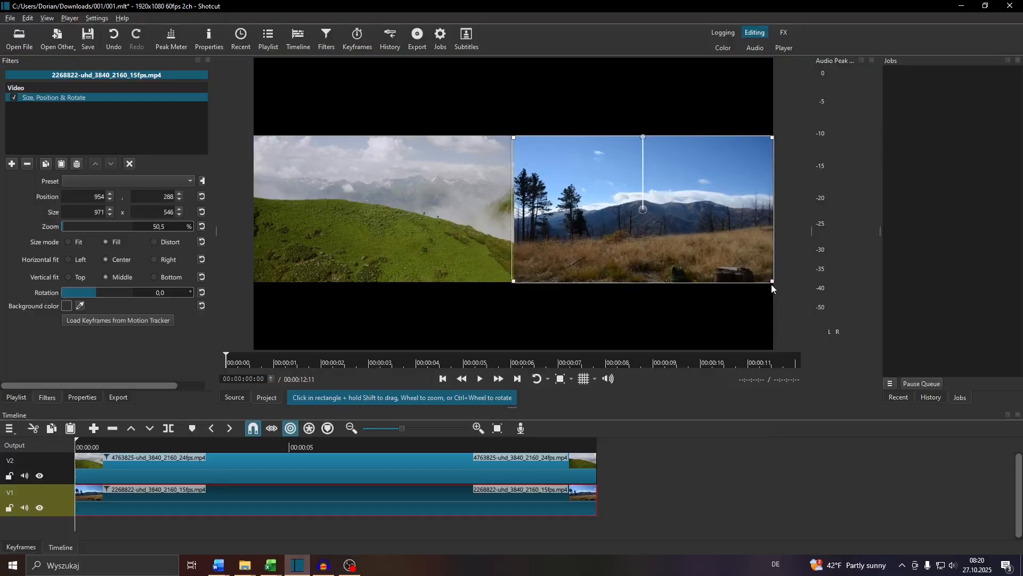
Step: Play the first few seconds of the side-by-side layout and pause the playback
left_click(189, 460)
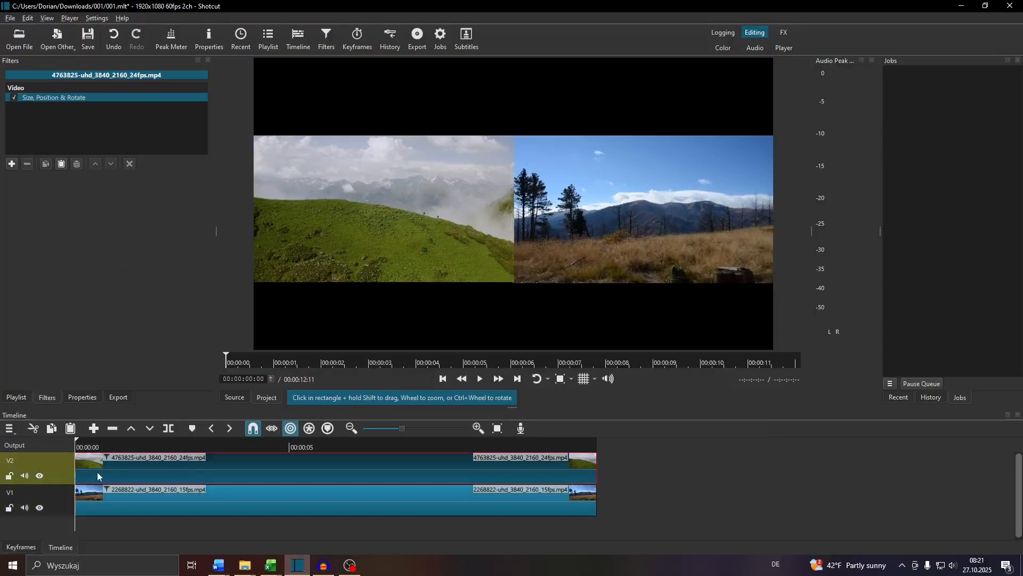
left_click(480, 380)
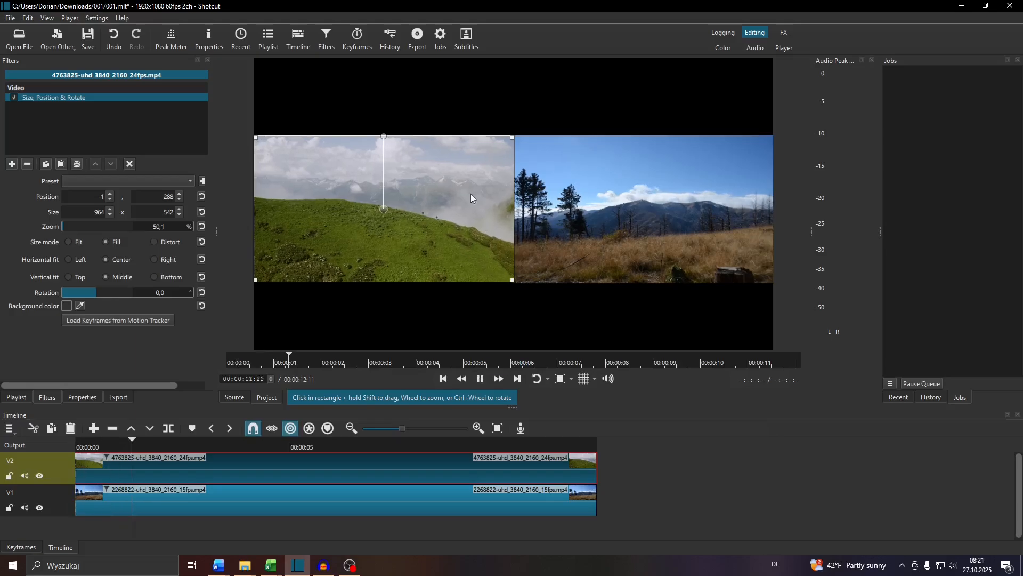
left_click(477, 380)
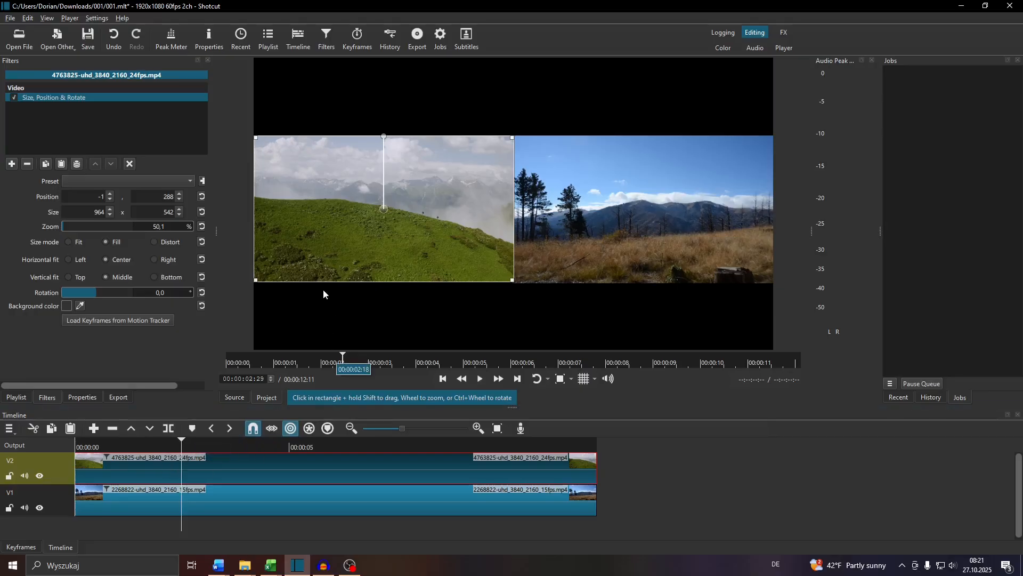
Step: Move both clips up to the frame's top edge, the V2 clip to about -9, -10 and the V1 clip to about 952, -4
left_click_drag(385, 204, 382, 121)
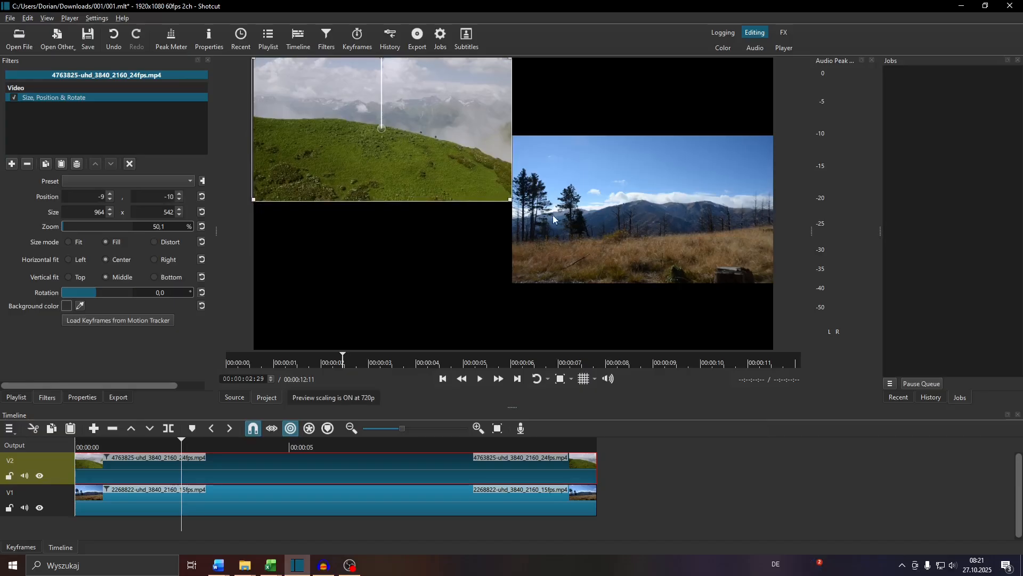
left_click_drag(554, 215, 566, 201)
left_click(375, 496)
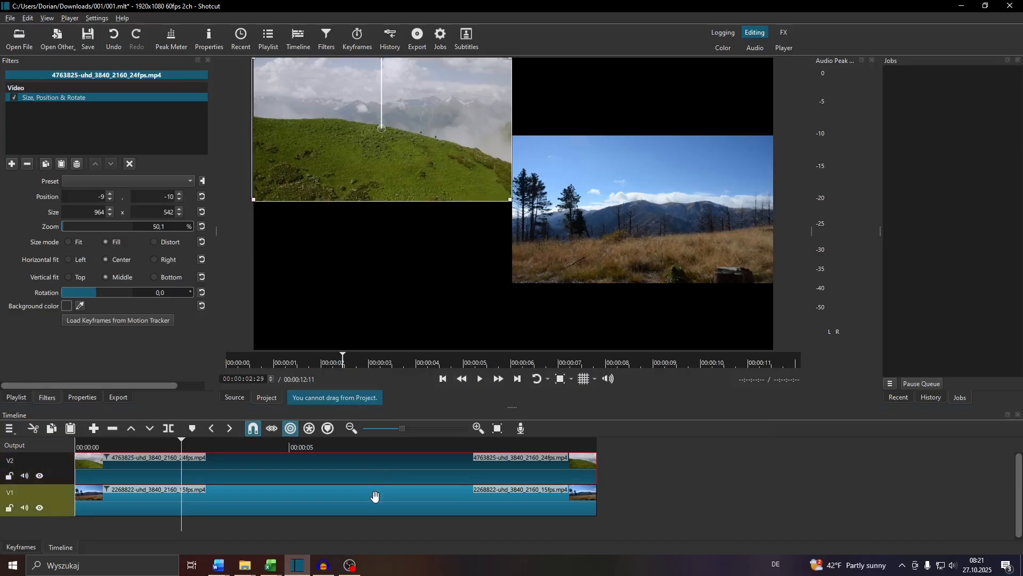
left_click_drag(641, 208, 638, 130)
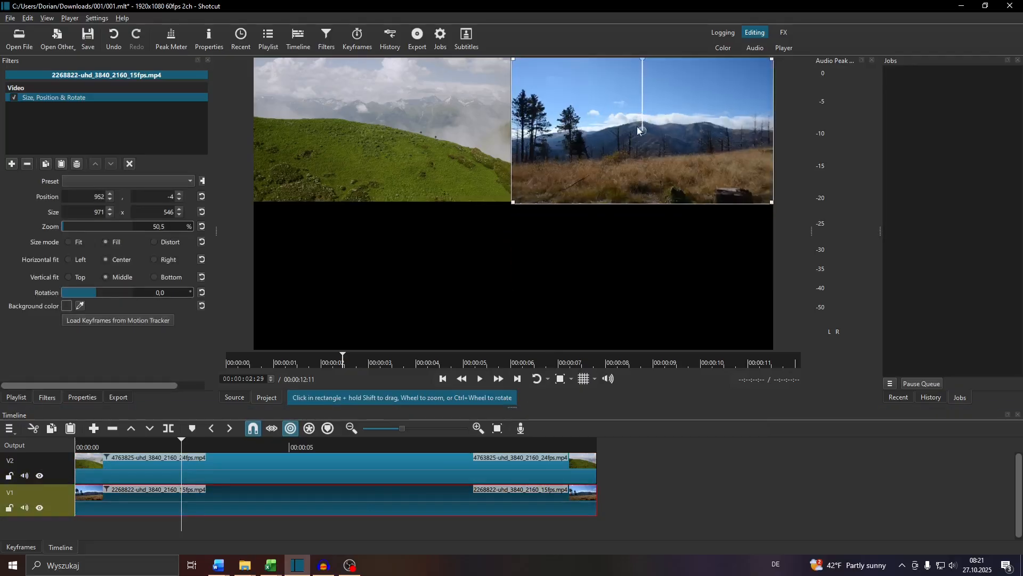
Step: Add two more video tracks, V3 and V4, to the timeline
left_click(8, 434)
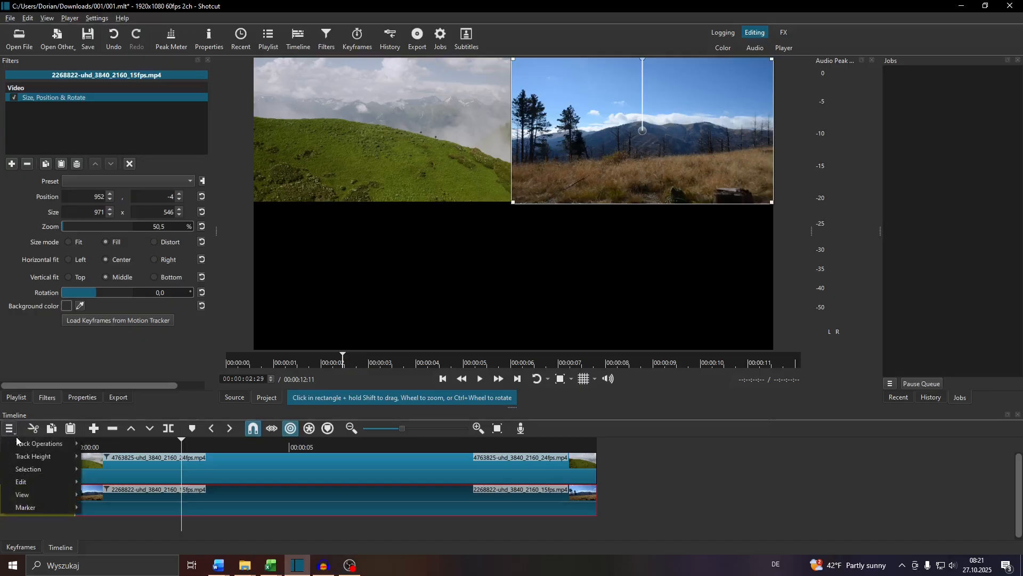
mouse_move(42, 444)
left_click(108, 454)
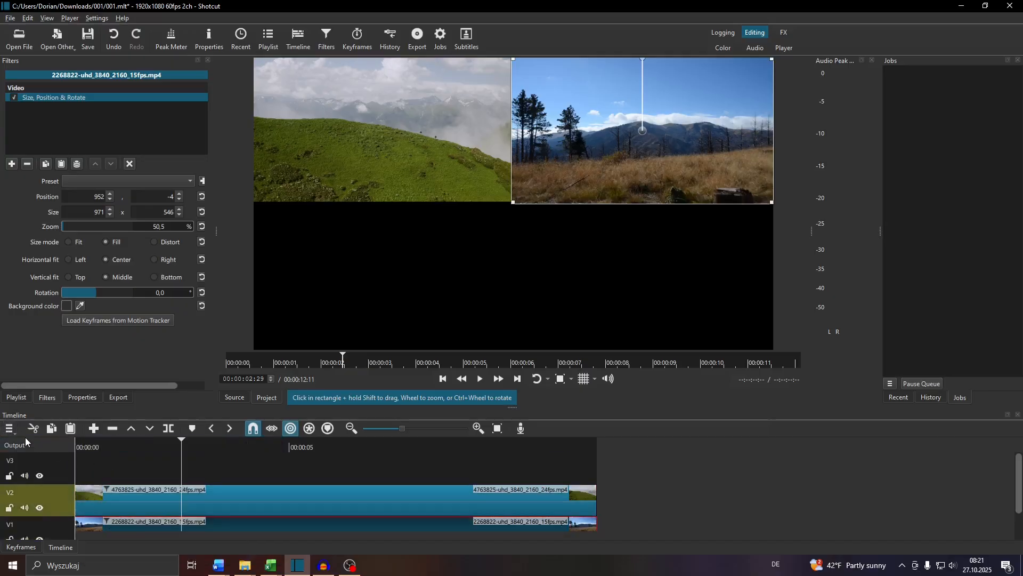
left_click(9, 429)
left_click(110, 456)
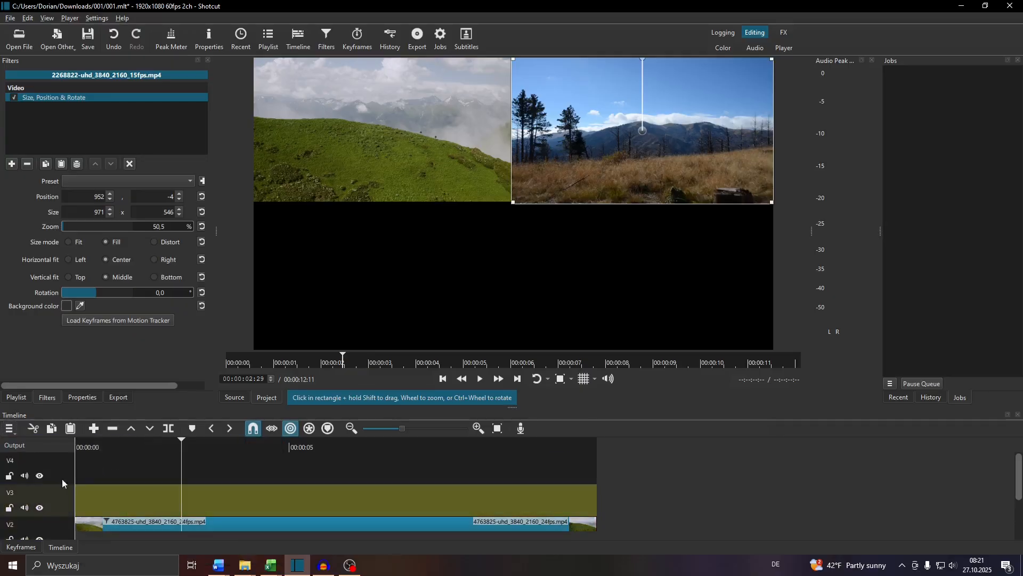
left_click(16, 398)
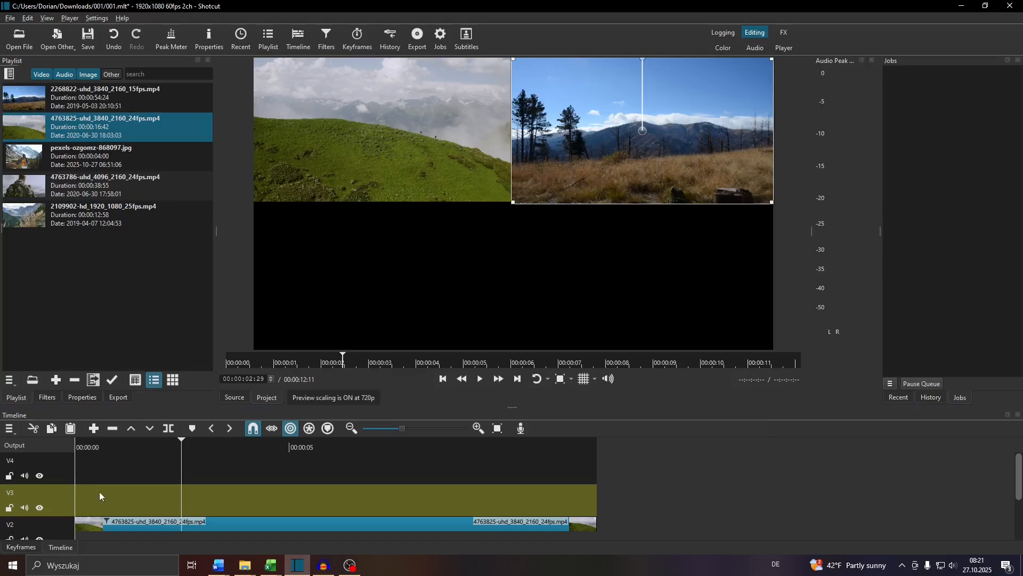
left_click(46, 398)
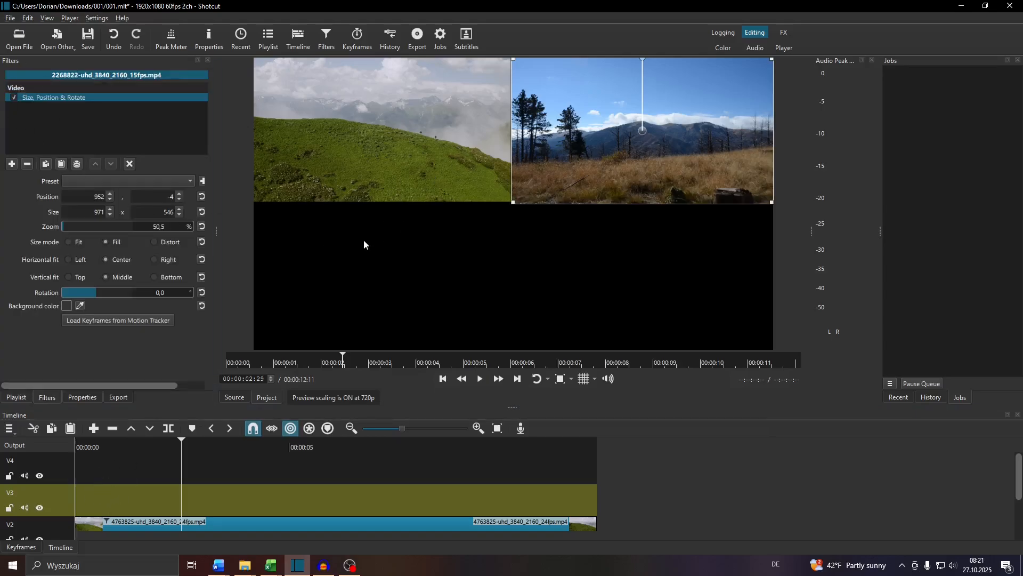